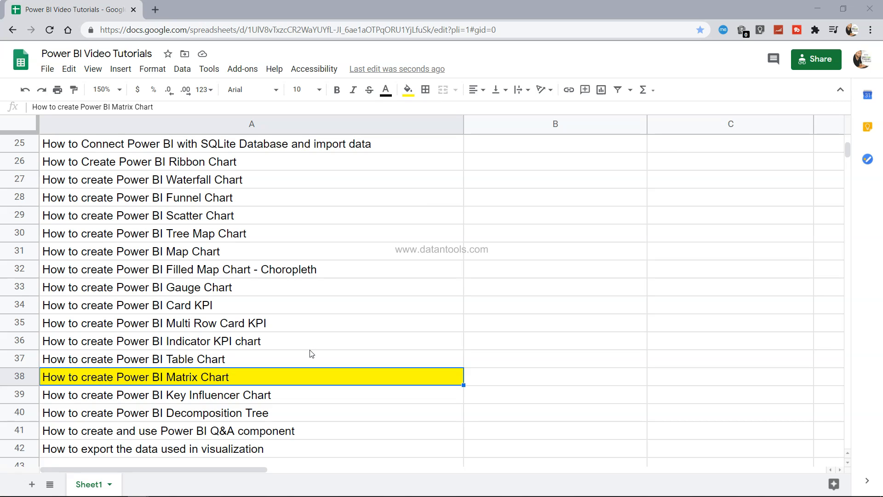
{"action": "scroll", "coordinate": [311, 354], "scroll_direction": "up", "scroll_amount": 5}
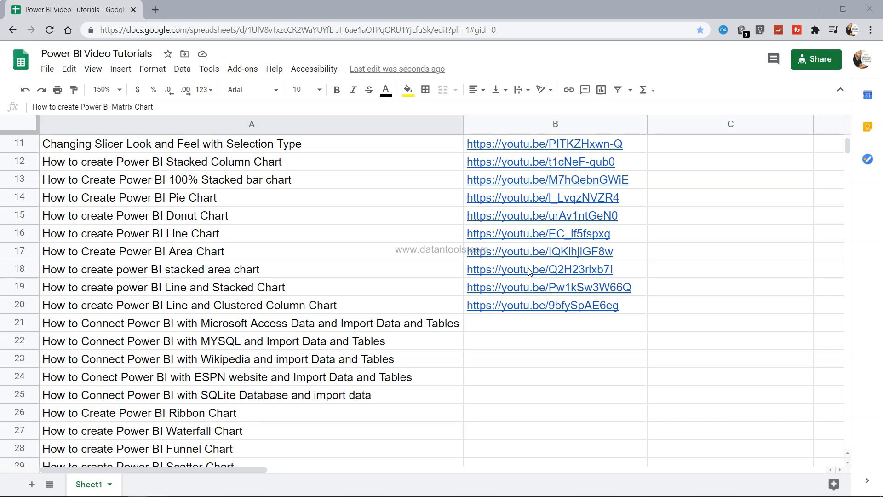
{"action": "scroll", "coordinate": [529, 271], "scroll_direction": "down", "scroll_amount": 5}
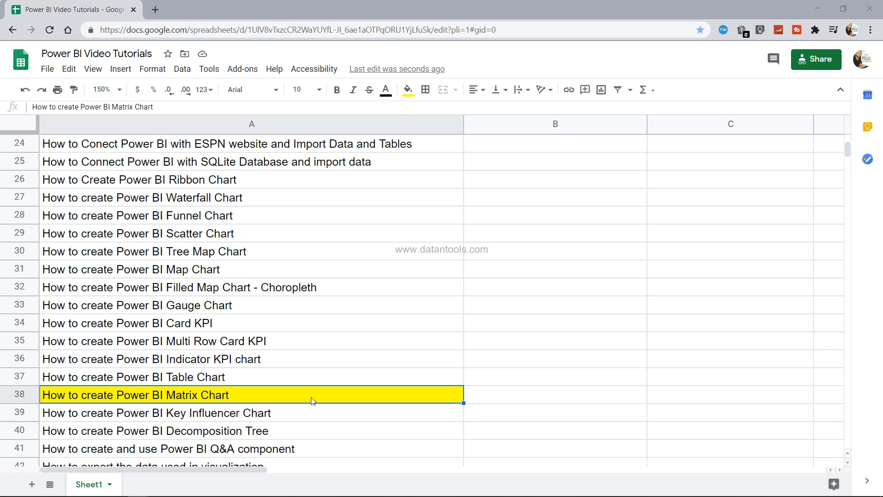
Switch to Power BI Desktop and replace the table on Page 2 with an empty matrix visual, moved slightly inward from the page corner.
{"action": "key", "text": "alt+Tab"}
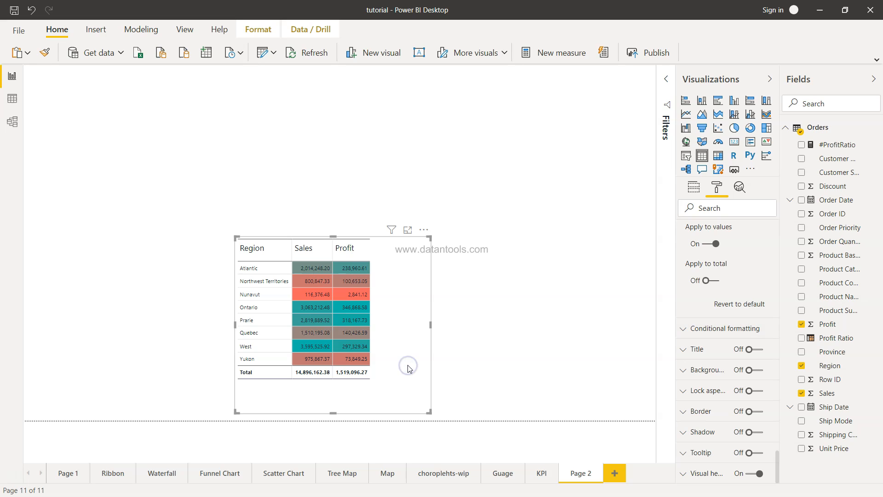
{"action": "key", "text": "Delete"}
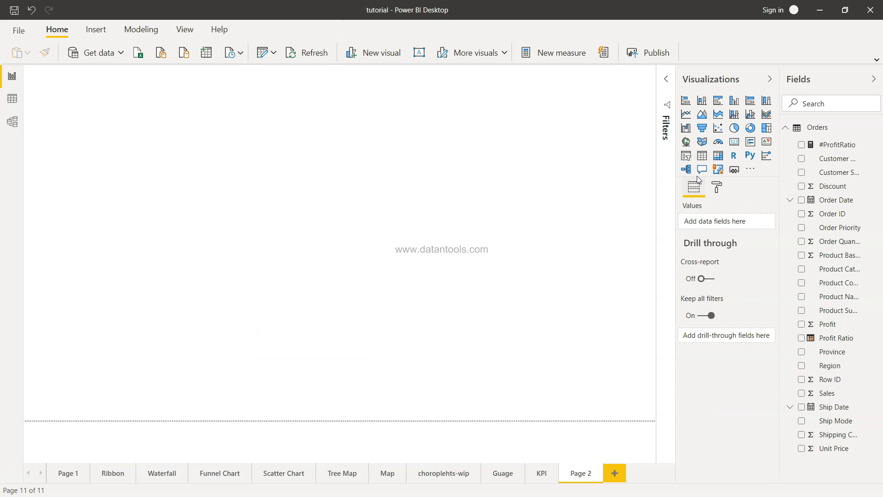
{"action": "left_click", "coordinate": [719, 158]}
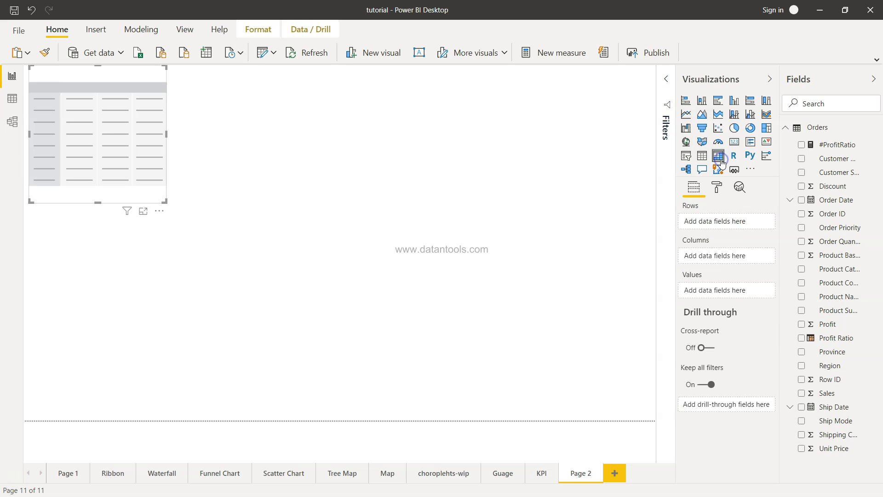
{"action": "left_click_drag", "start_coordinate": [128, 160], "coordinate": [186, 189]}
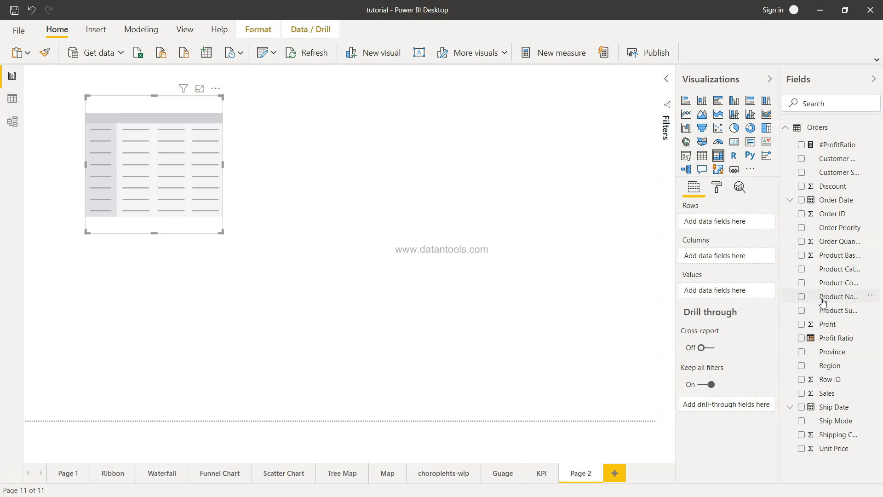
Fill the matrix with Product Category as rows, Customer Segment as columns and Sales as values.
{"action": "left_click", "coordinate": [801, 270]}
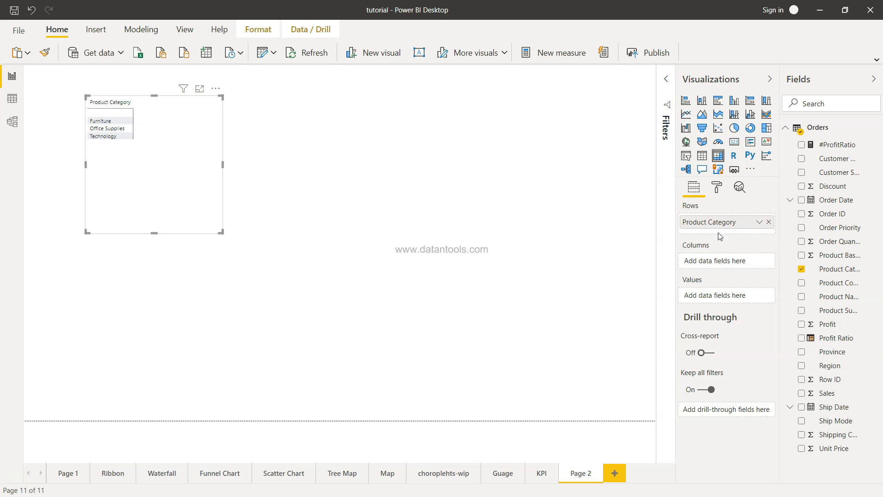
{"action": "left_click", "coordinate": [801, 173]}
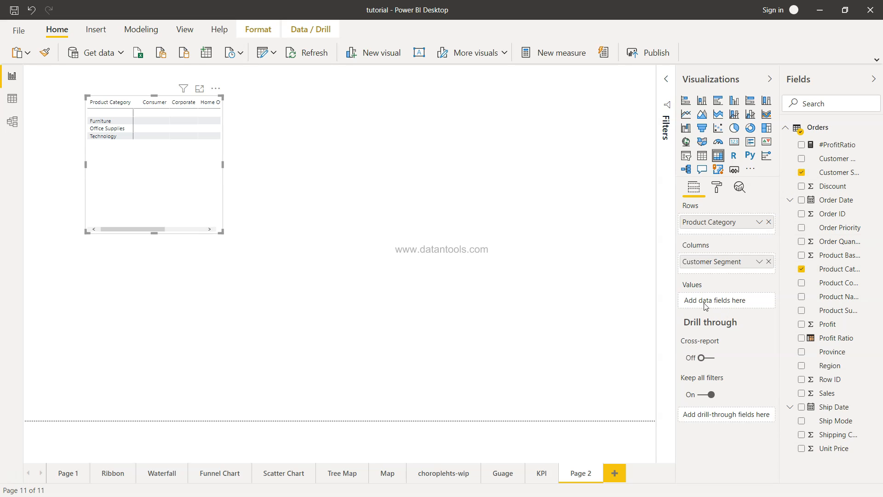
{"action": "left_click", "coordinate": [802, 393]}
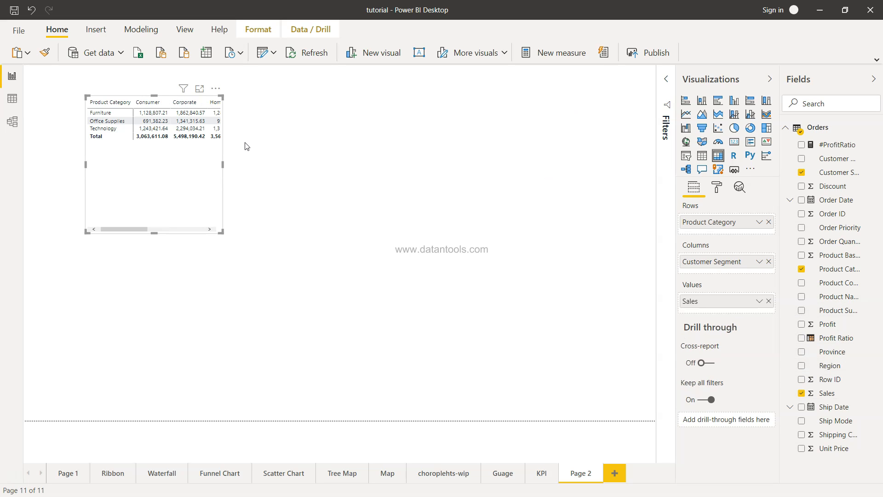
Show the matrix in focus mode, try the Minimal style and set its style to Bold header.
{"action": "left_click", "coordinate": [200, 88]}
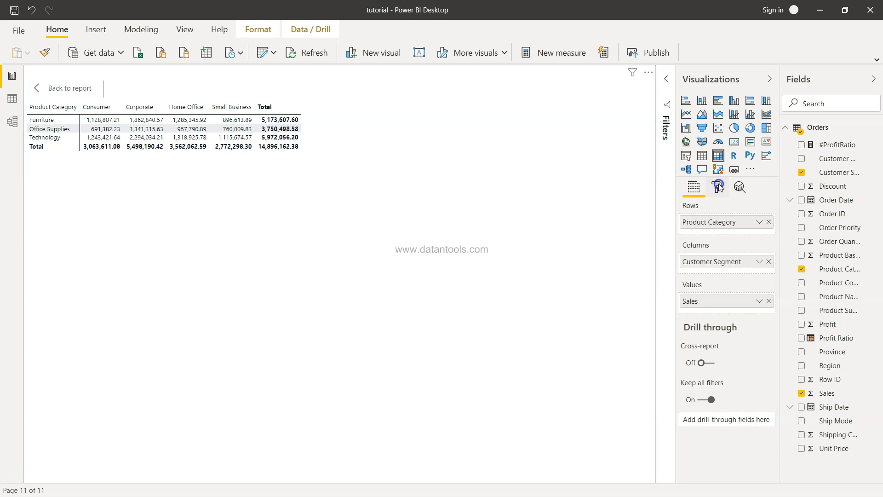
{"action": "left_click", "coordinate": [718, 188]}
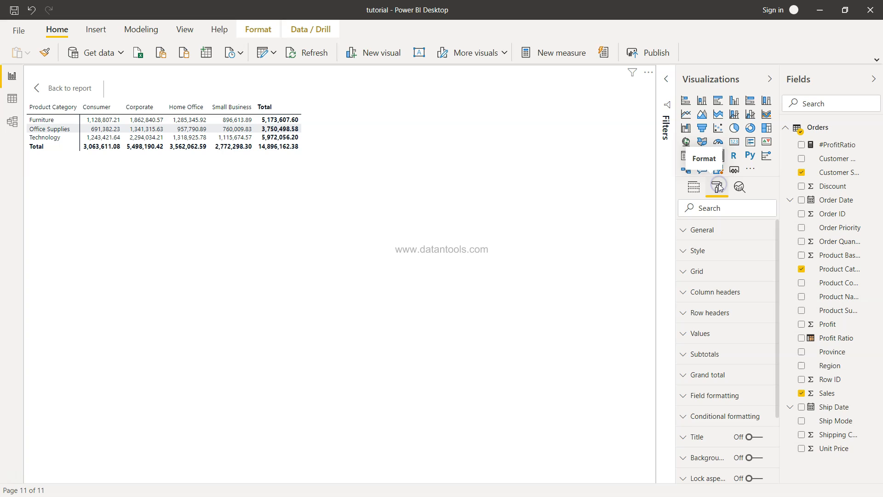
{"action": "left_click", "coordinate": [705, 252]}
{"action": "left_click", "coordinate": [713, 289]}
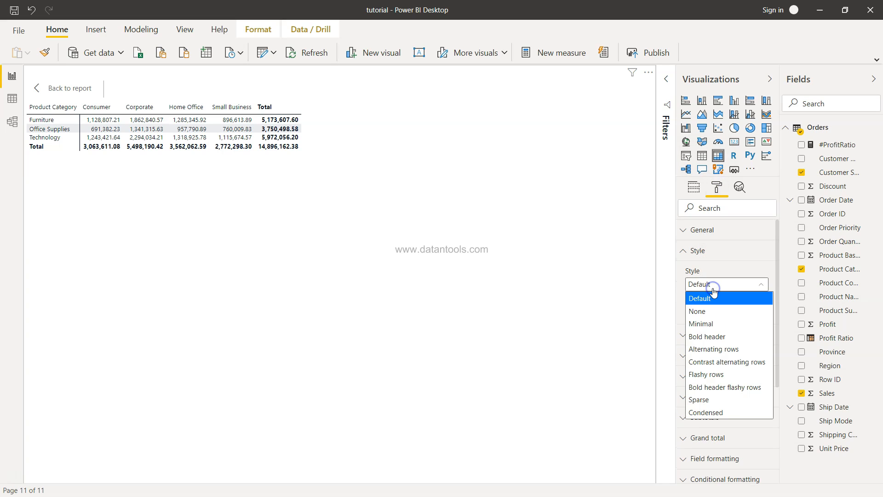
{"action": "left_click", "coordinate": [712, 324]}
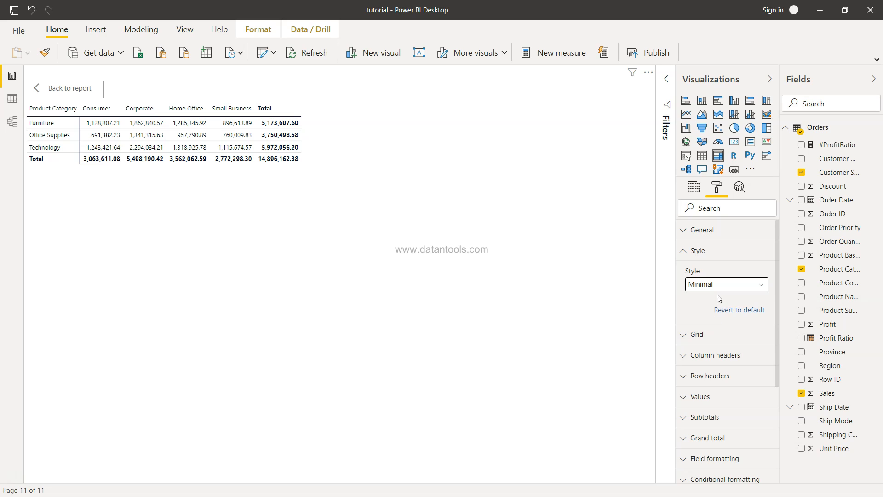
{"action": "left_click", "coordinate": [720, 286]}
{"action": "left_click", "coordinate": [720, 336]}
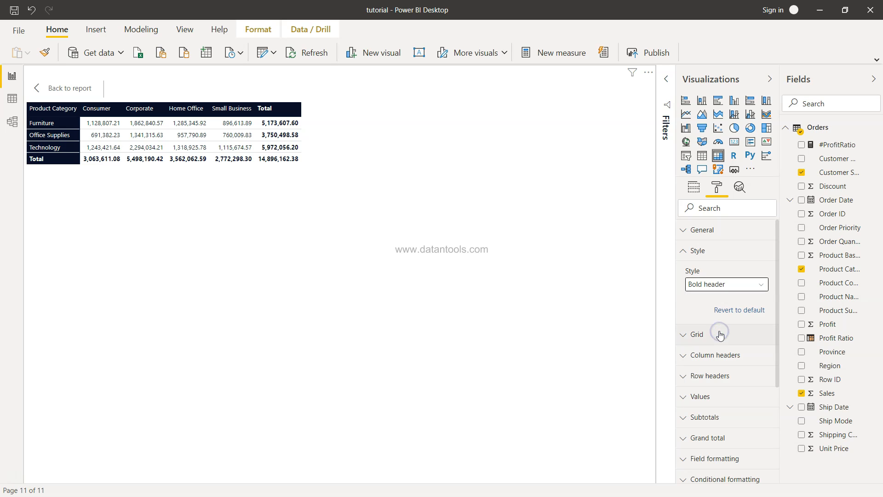
{"action": "left_click", "coordinate": [726, 283]}
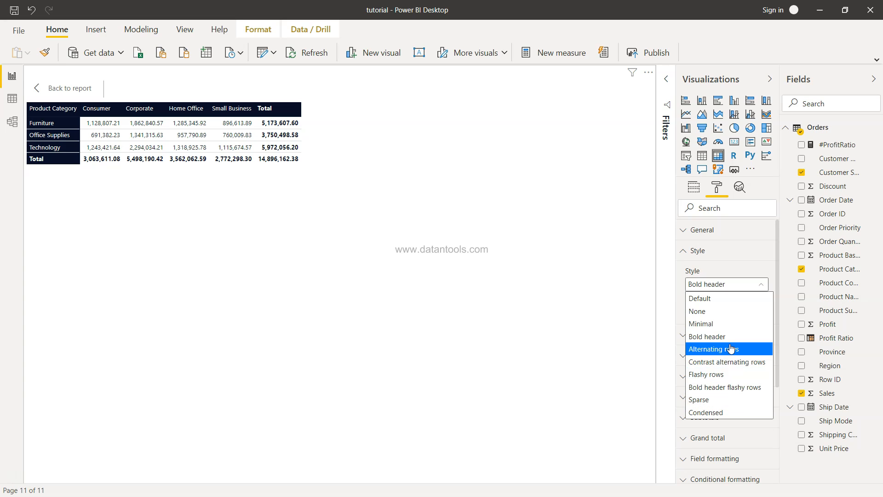
{"action": "right_click", "coordinate": [649, 334]}
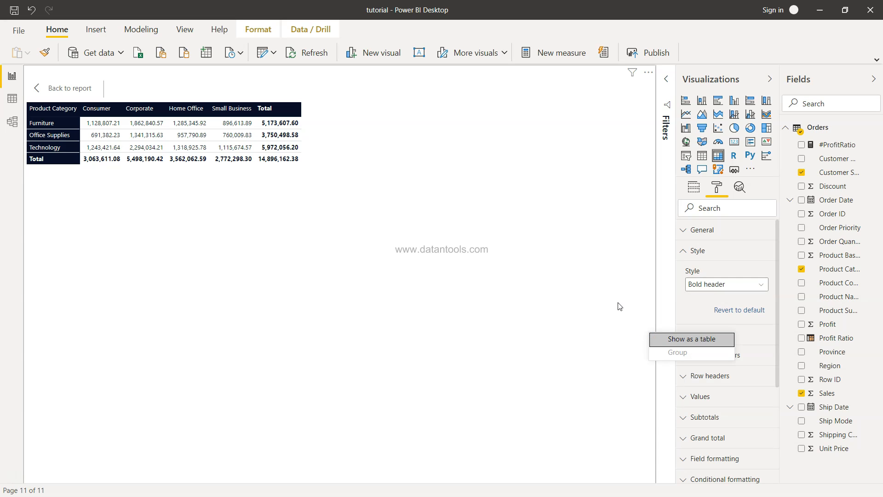
{"action": "left_click", "coordinate": [638, 286]}
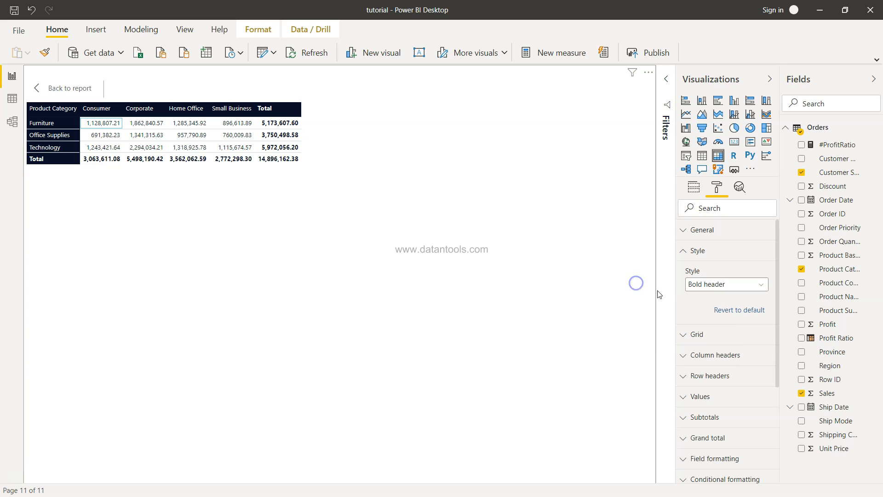
Turn on the vertical grid in the matrix's grid formatting.
{"action": "left_click", "coordinate": [690, 334]}
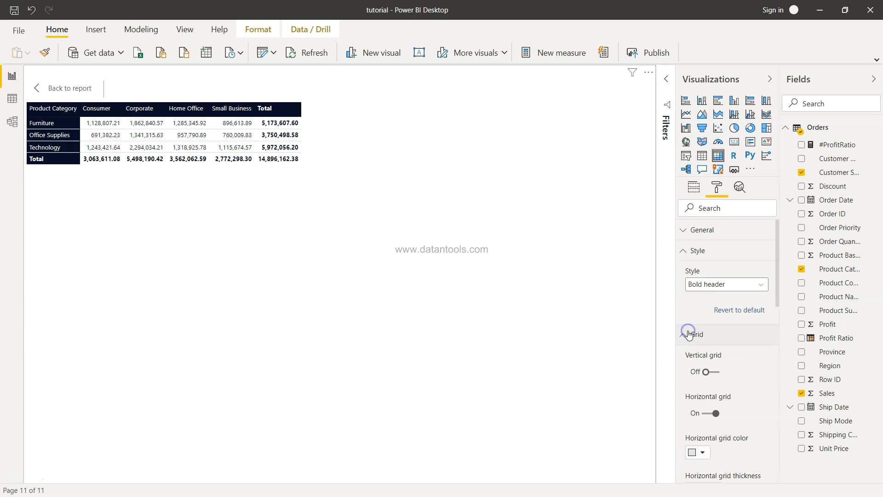
{"action": "left_click", "coordinate": [711, 371]}
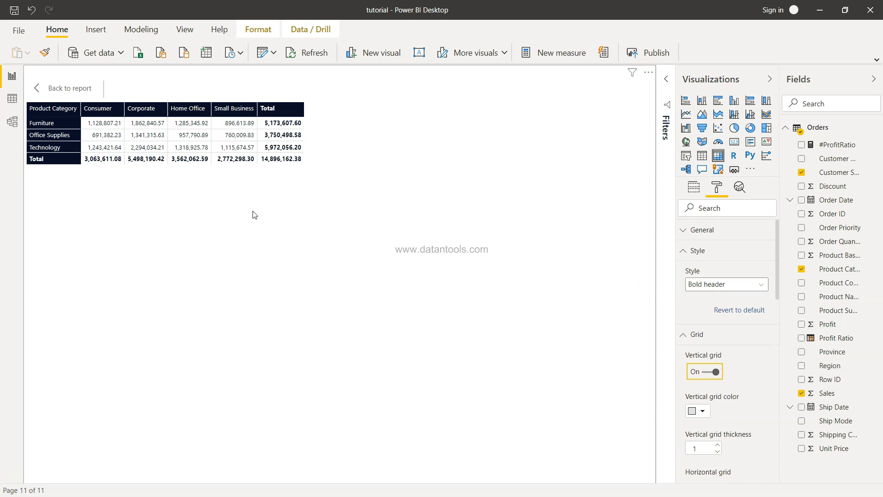
Review the matrix's remaining grid settings and its grand total formatting options.
{"action": "scroll", "coordinate": [704, 371], "scroll_direction": "down", "scroll_amount": 7}
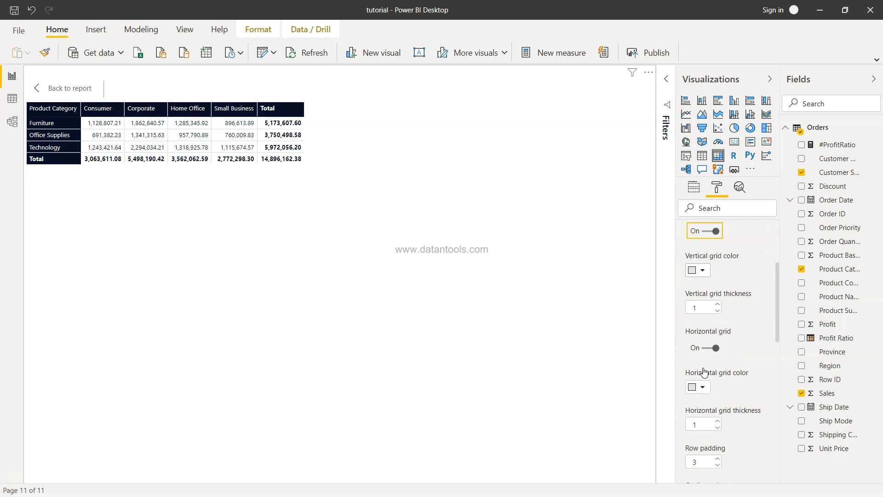
{"action": "scroll", "coordinate": [704, 369], "scroll_direction": "down", "scroll_amount": 6}
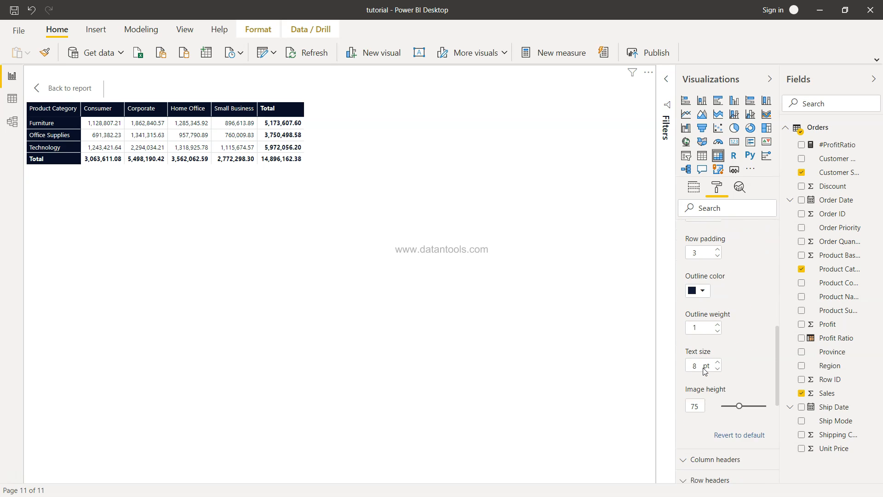
{"action": "scroll", "coordinate": [704, 373], "scroll_direction": "down", "scroll_amount": 1}
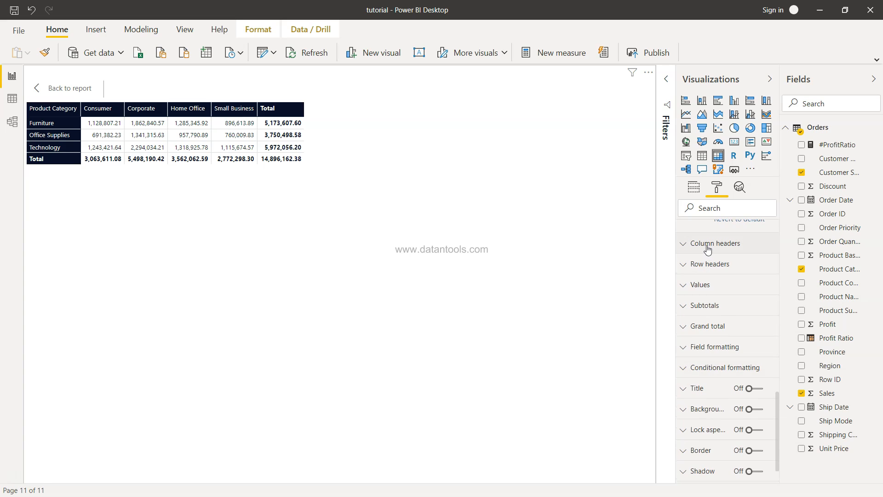
{"action": "left_click", "coordinate": [733, 327]}
{"action": "scroll", "coordinate": [734, 326], "scroll_direction": "down", "scroll_amount": 3}
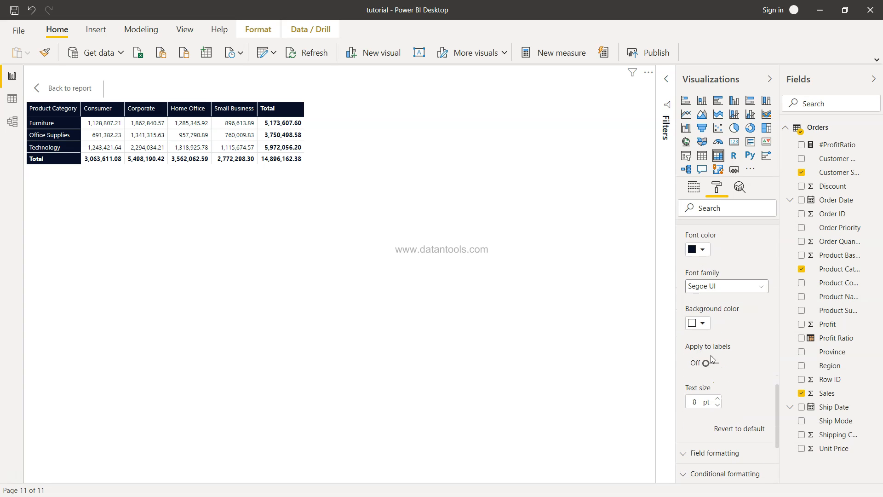
{"action": "scroll", "coordinate": [740, 390], "scroll_direction": "down", "scroll_amount": 2}
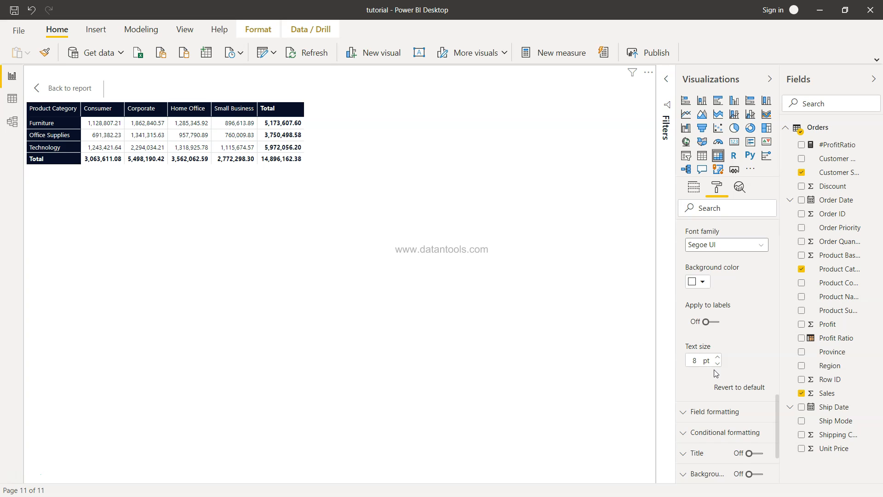
{"action": "scroll", "coordinate": [717, 372], "scroll_direction": "down", "scroll_amount": 3}
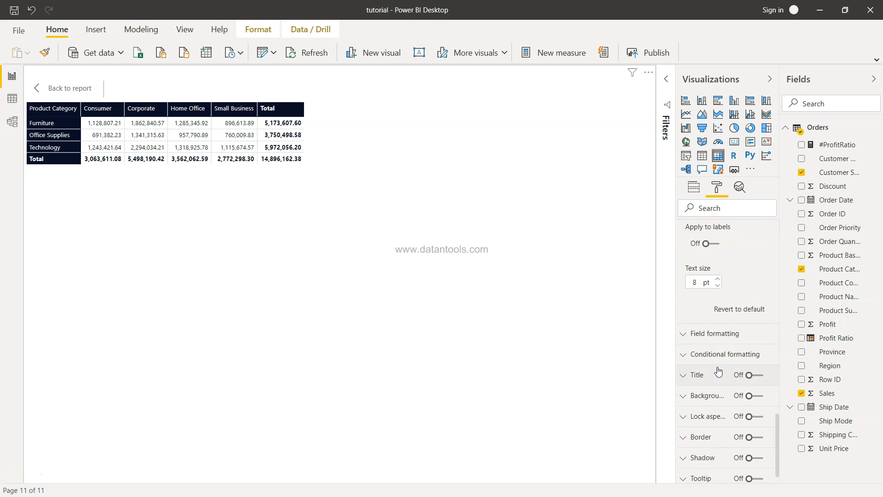
Turn on background color conditional formatting for the Sales values.
{"action": "left_click", "coordinate": [723, 354]}
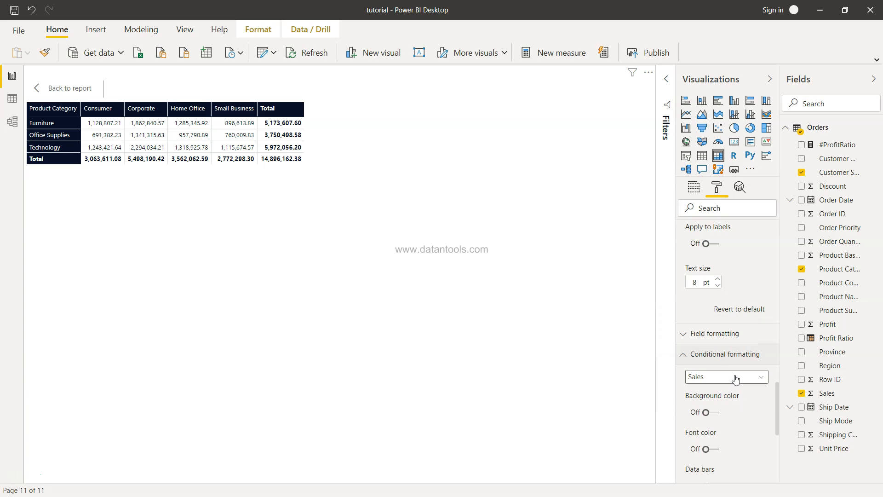
{"action": "scroll", "coordinate": [736, 378], "scroll_direction": "down", "scroll_amount": 3}
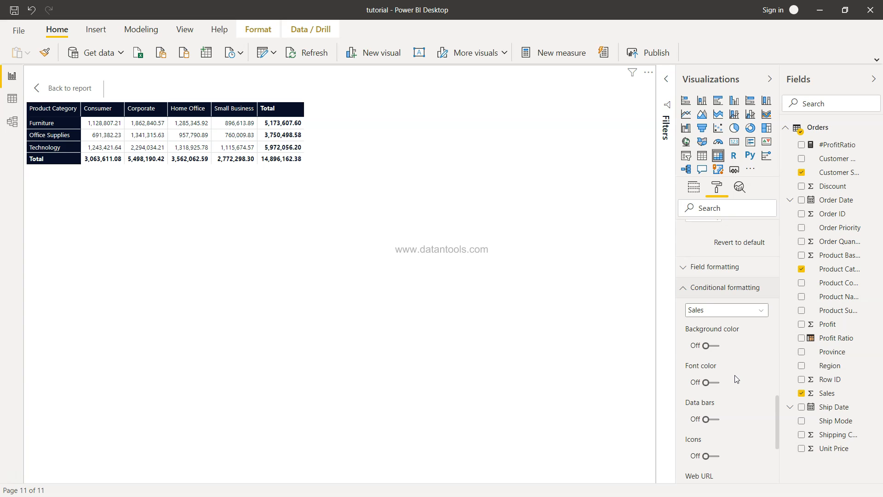
{"action": "left_click", "coordinate": [716, 346]}
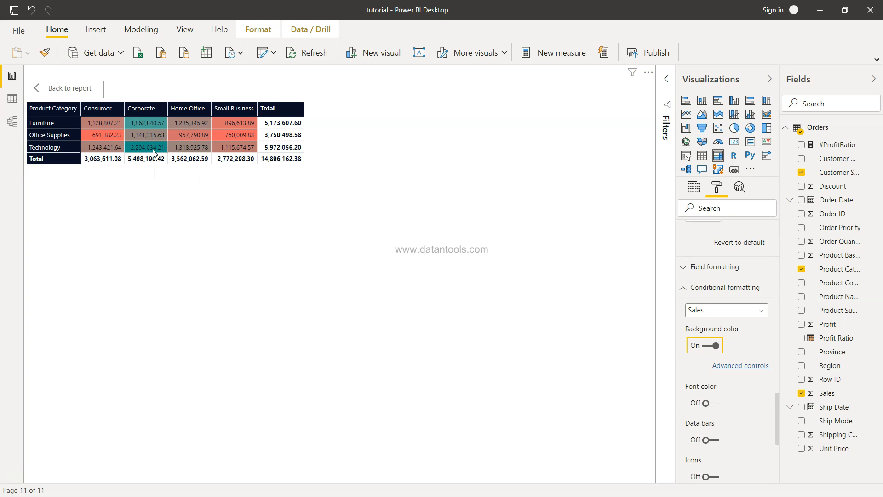
Set the highest-value color of the Sales background color scale to light green and apply it.
{"action": "left_click", "coordinate": [741, 367]}
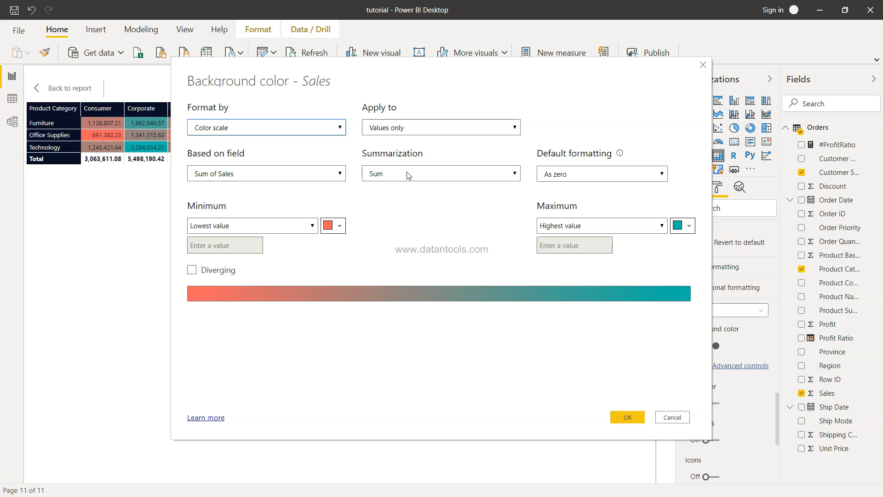
{"action": "left_click", "coordinate": [686, 231]}
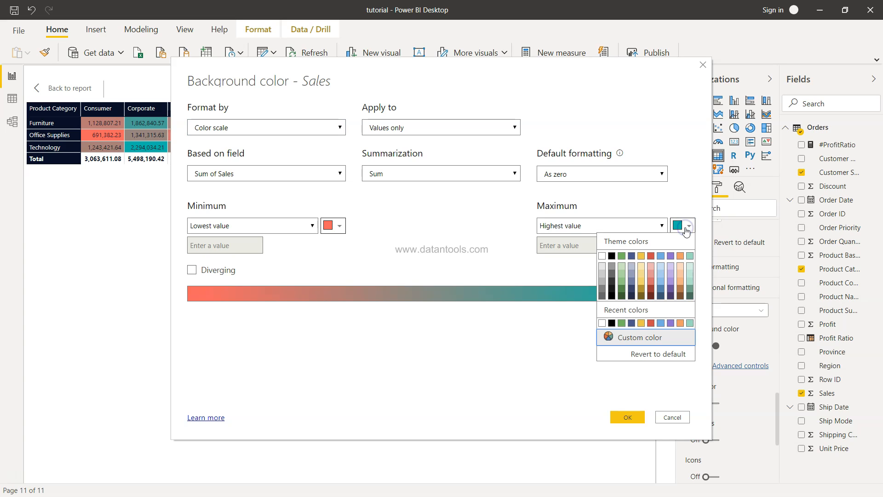
{"action": "left_click", "coordinate": [622, 279]}
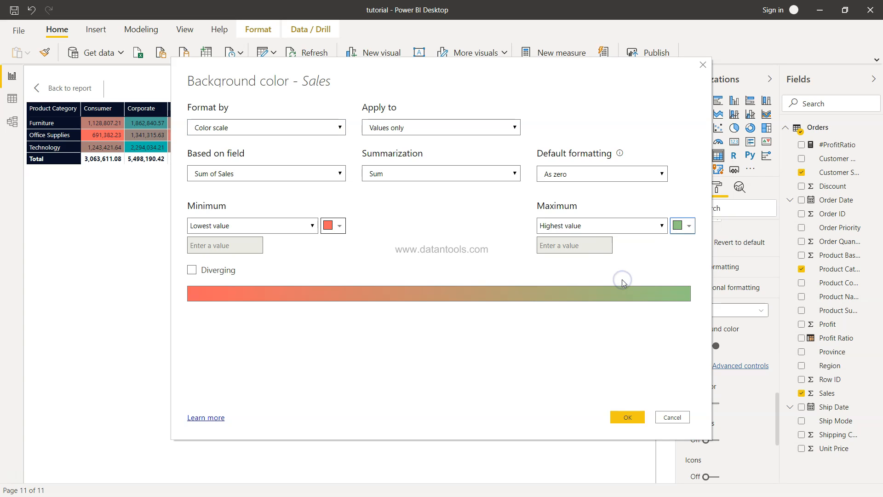
{"action": "left_click", "coordinate": [628, 417]}
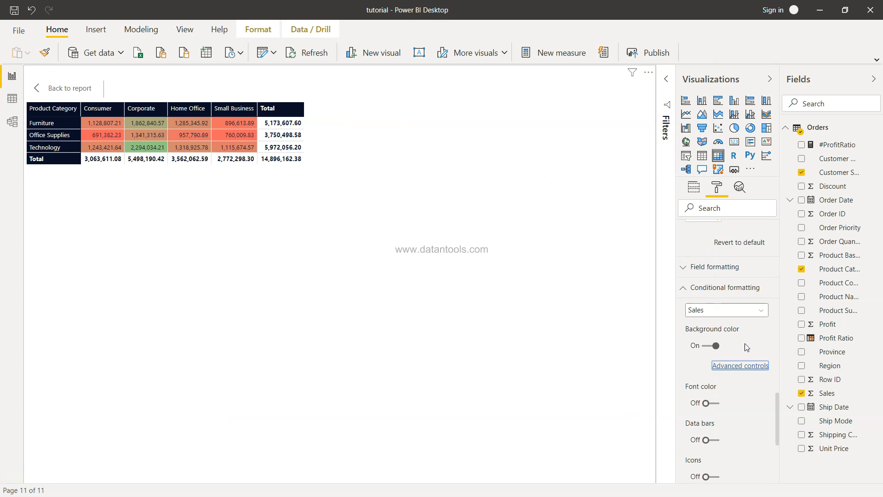
Review the based-on field and summarization options of the Sales background color scale, keeping Sum of Sales.
{"action": "left_click", "coordinate": [746, 365]}
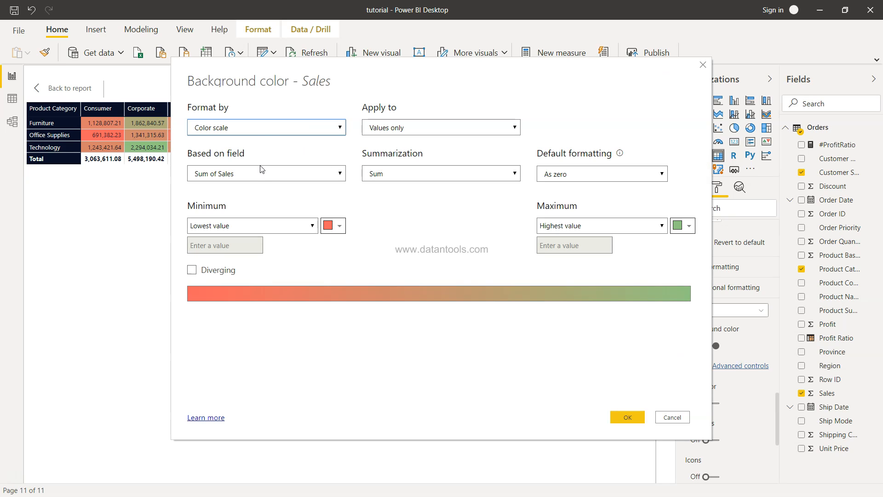
{"action": "left_click", "coordinate": [265, 179]}
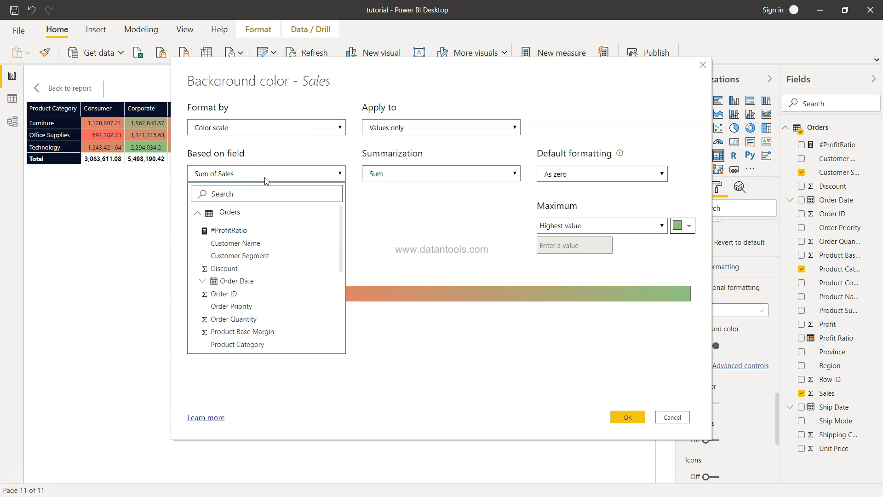
{"action": "left_click", "coordinate": [432, 174]}
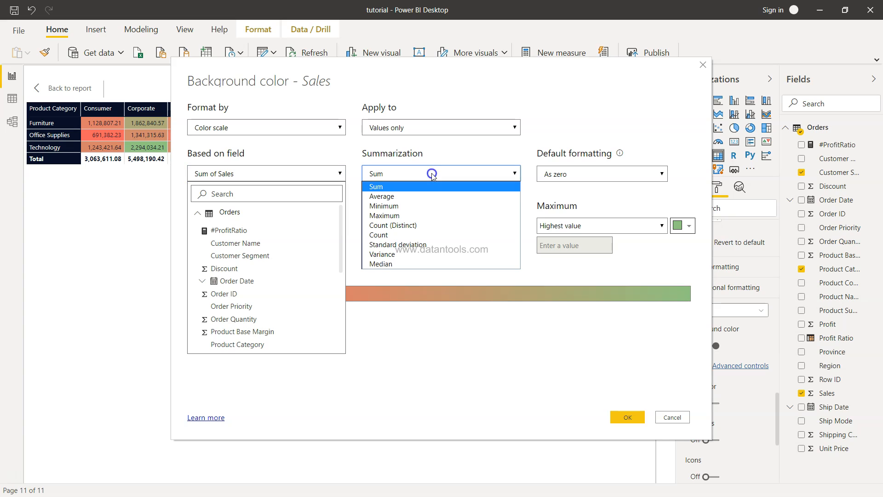
{"action": "left_click", "coordinate": [432, 174]}
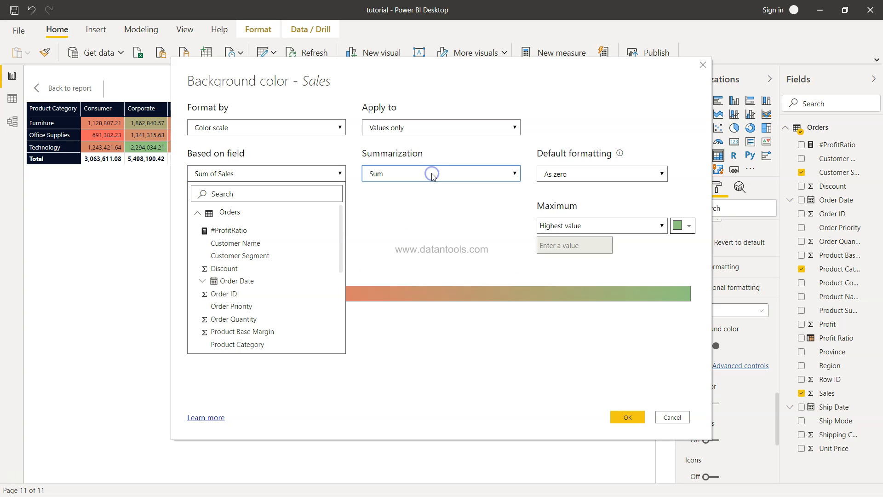
{"action": "left_click", "coordinate": [629, 417]}
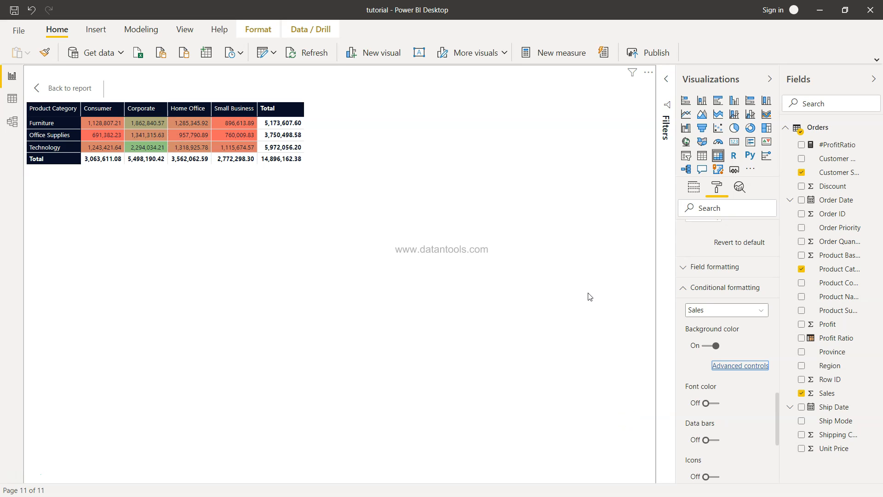
Collapse the conditional formatting settings and sort the matrix rows by Total in descending order.
{"action": "left_click", "coordinate": [684, 287]}
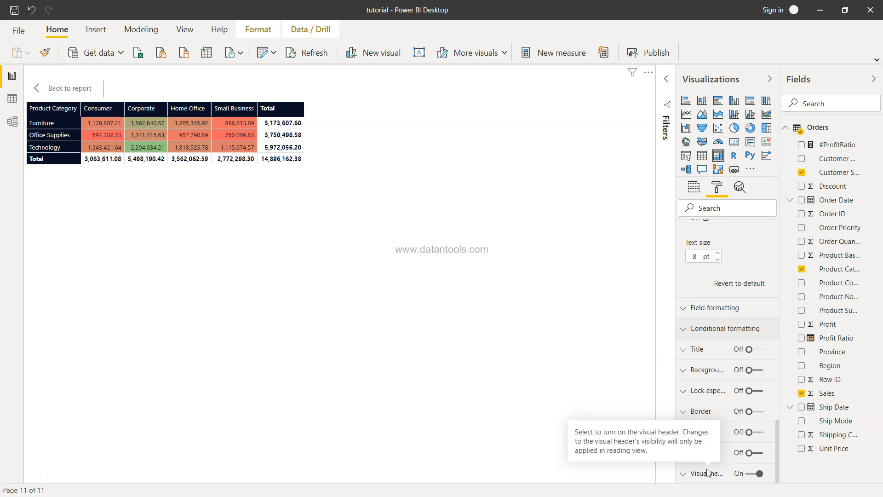
{"action": "scroll", "coordinate": [713, 339], "scroll_direction": "up", "scroll_amount": 15}
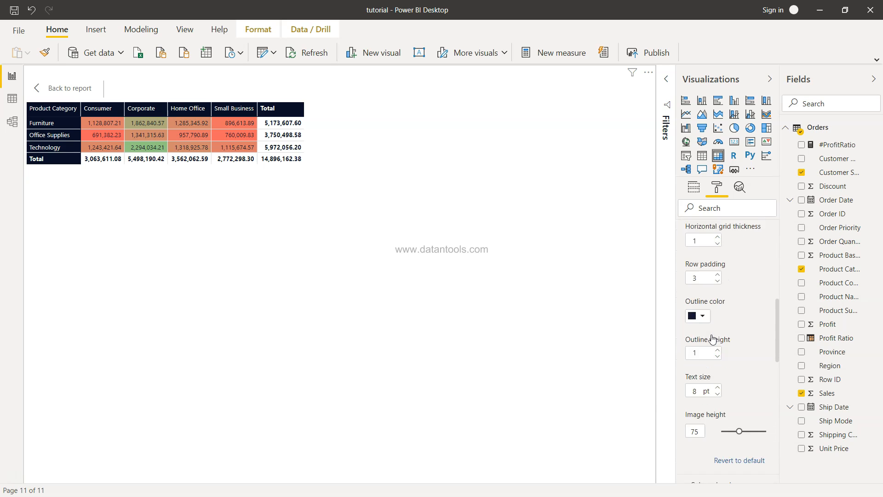
{"action": "scroll", "coordinate": [714, 309], "scroll_direction": "up", "scroll_amount": 5}
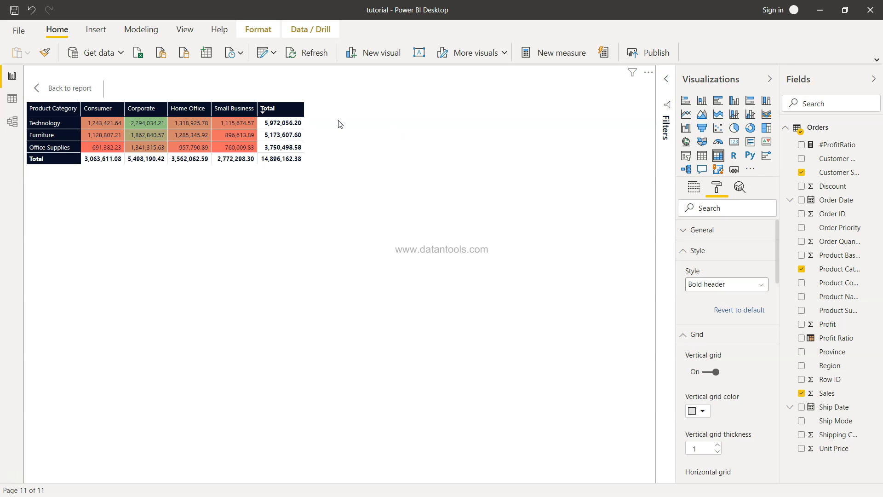
Add Product Sub-Category to the matrix rows beneath Product Category.
{"action": "left_click", "coordinate": [693, 189]}
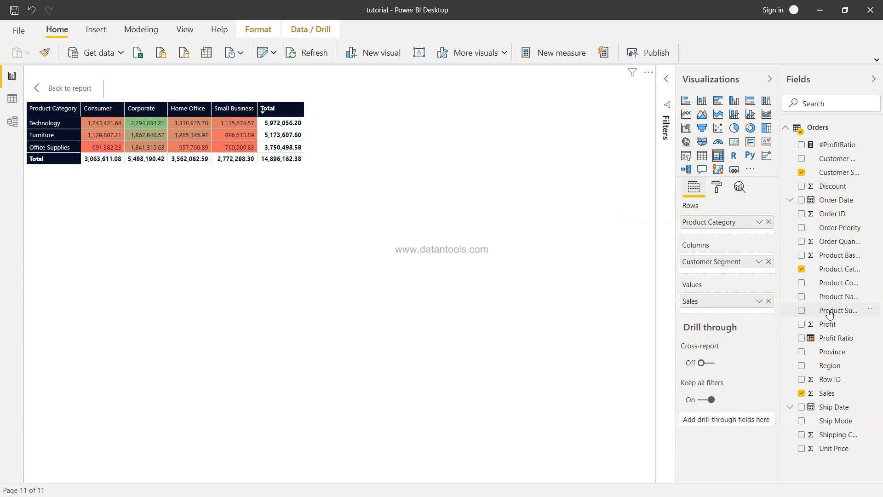
{"action": "left_click_drag", "start_coordinate": [803, 312], "coordinate": [723, 235]}
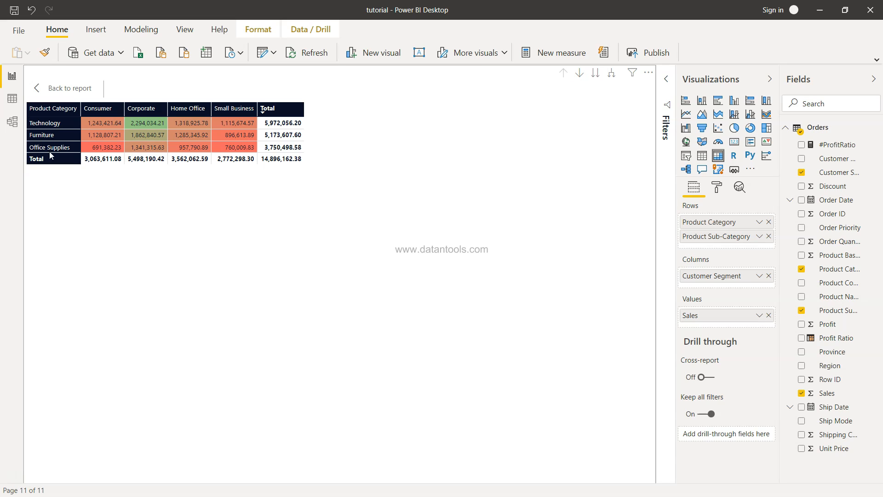
Turn on drill-down mode for the matrix, drill into the Technology category and return to the category level.
{"action": "left_click", "coordinate": [54, 128]}
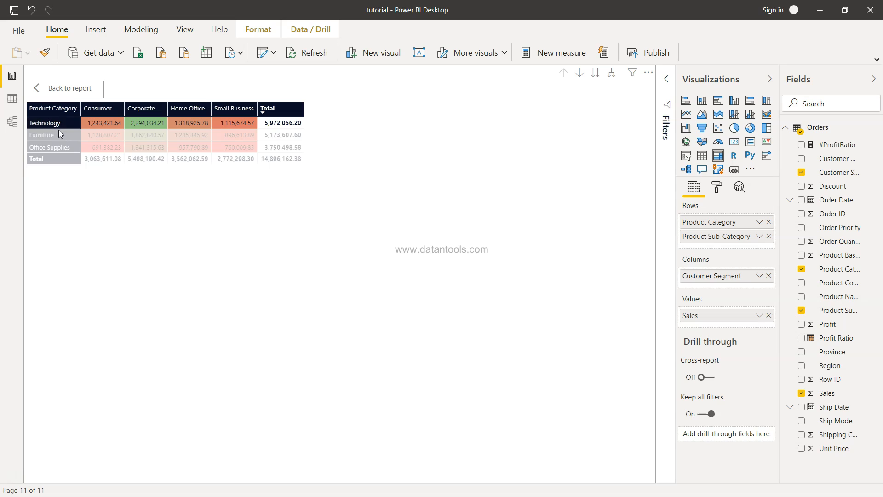
{"action": "left_click", "coordinate": [497, 249]}
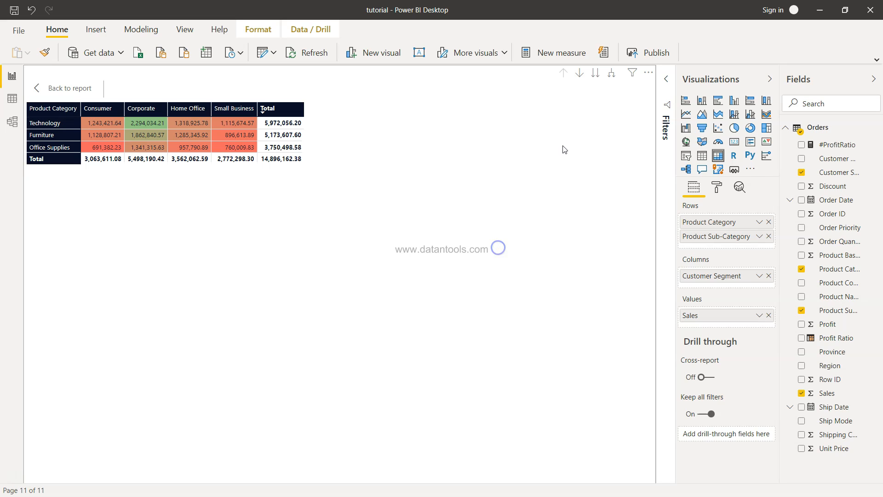
{"action": "left_click", "coordinate": [579, 77]}
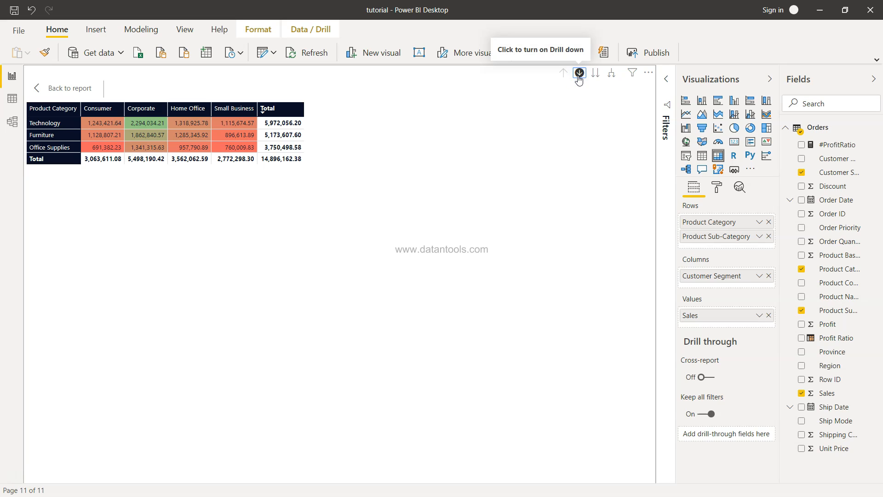
{"action": "left_click", "coordinate": [54, 123]}
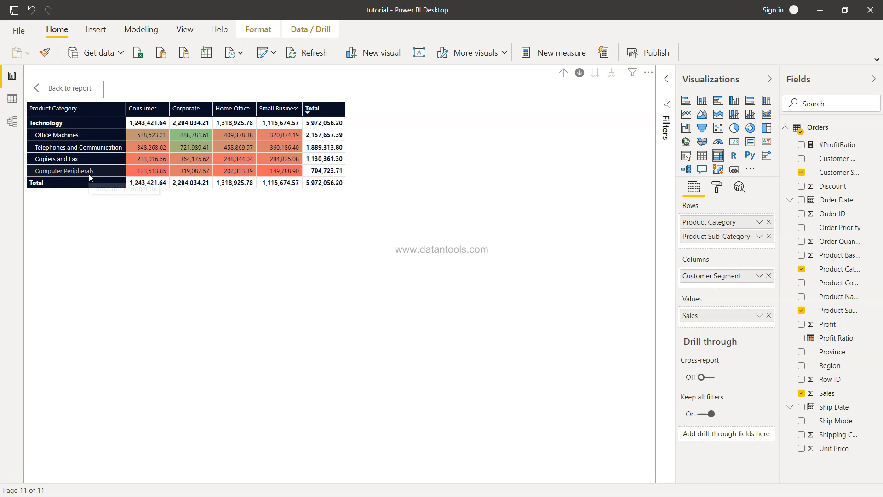
{"action": "left_click", "coordinate": [565, 72]}
Drill into the Furniture and Office Supplies categories in turn, returning to the category level after each.
{"action": "left_click", "coordinate": [60, 135]}
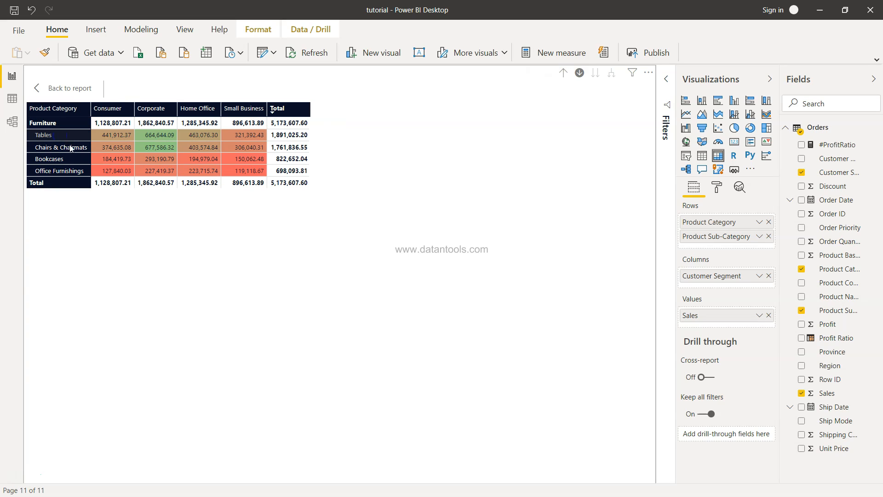
{"action": "left_click", "coordinate": [564, 73]}
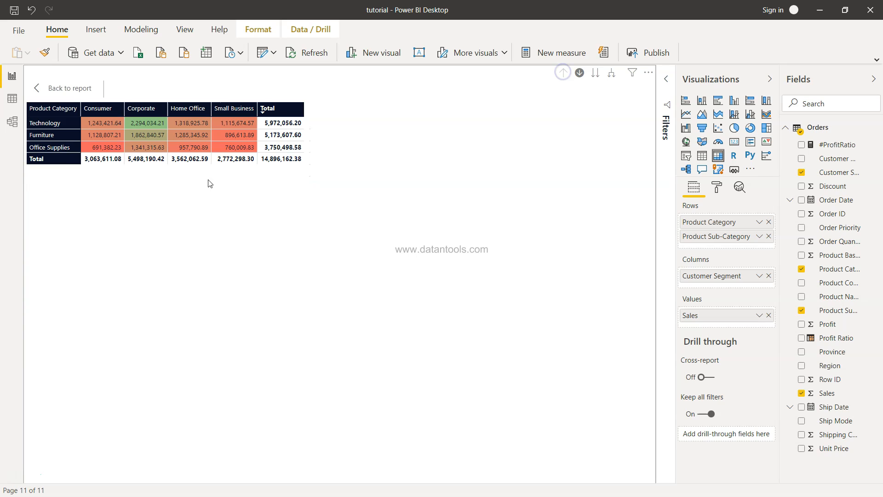
{"action": "left_click", "coordinate": [65, 147]}
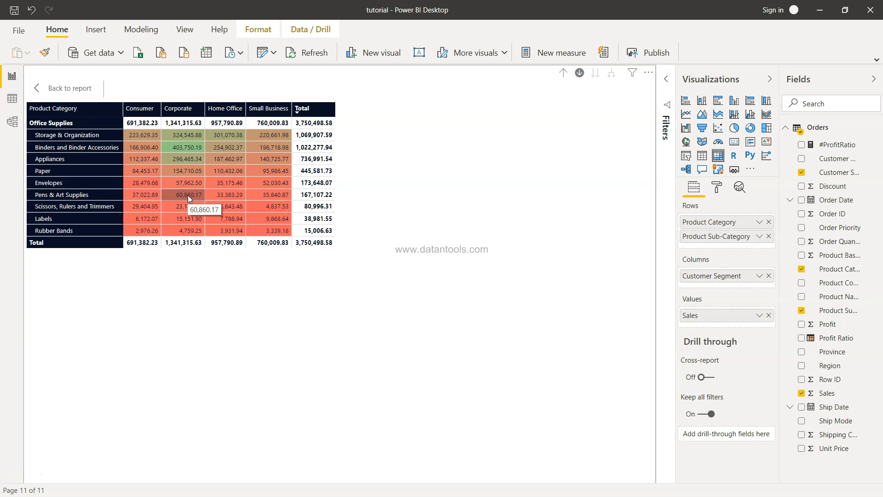
{"action": "left_click", "coordinate": [563, 72]}
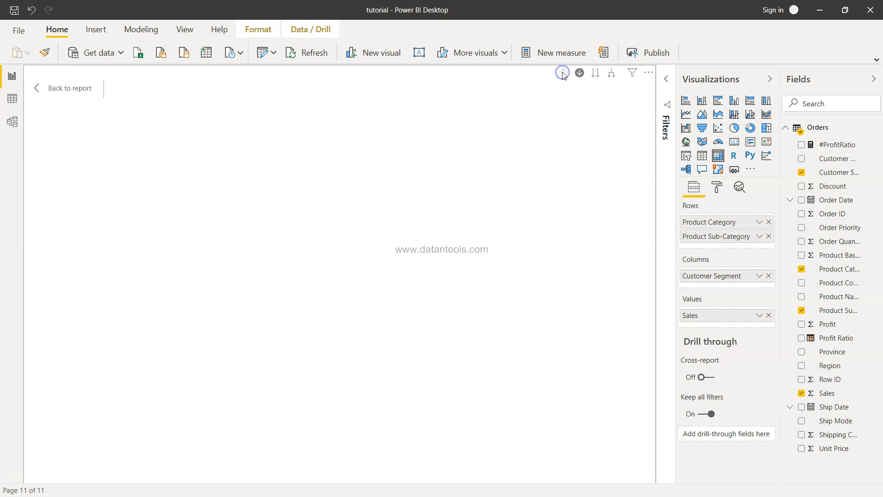
Show the whole matrix at the Product Sub-Category level, and drill back up to Product Category.
{"action": "left_click", "coordinate": [596, 74]}
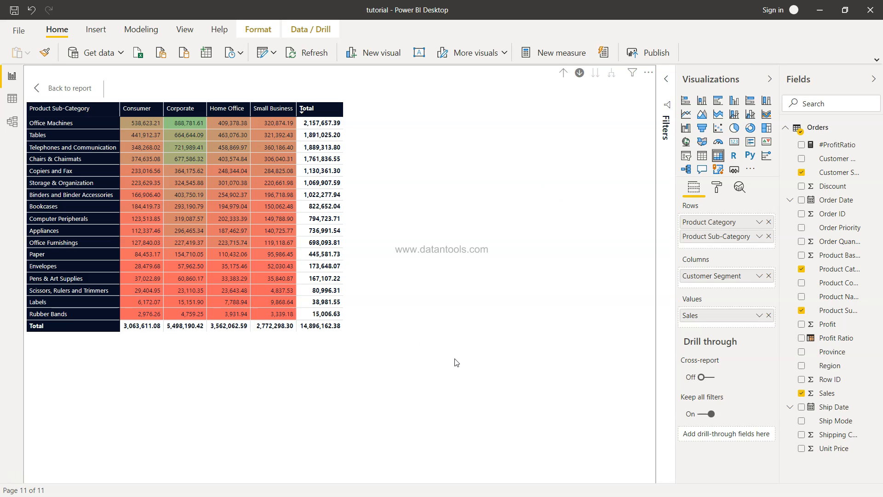
{"action": "left_click", "coordinate": [563, 77]}
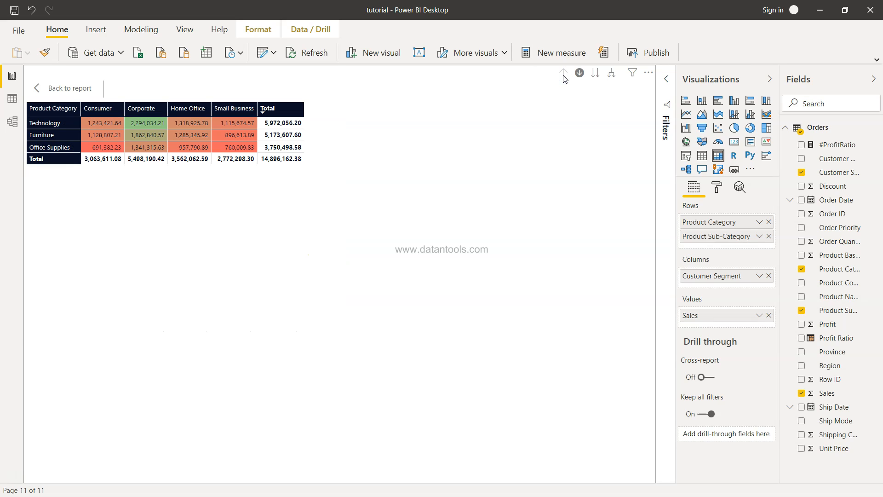